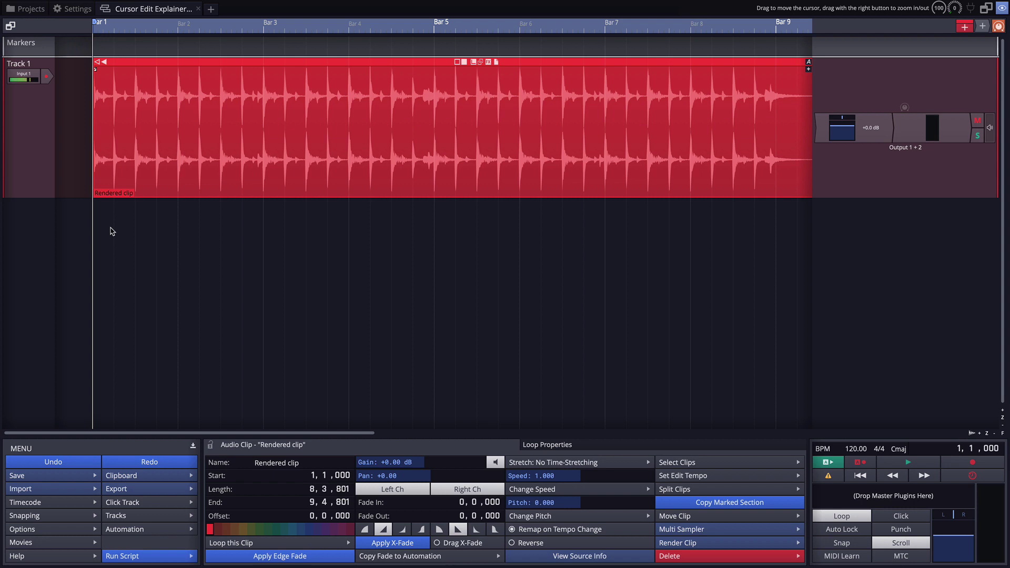
Play the drum clip, then split it twice: once in bar 3 and once just past bar 4.
key(space)
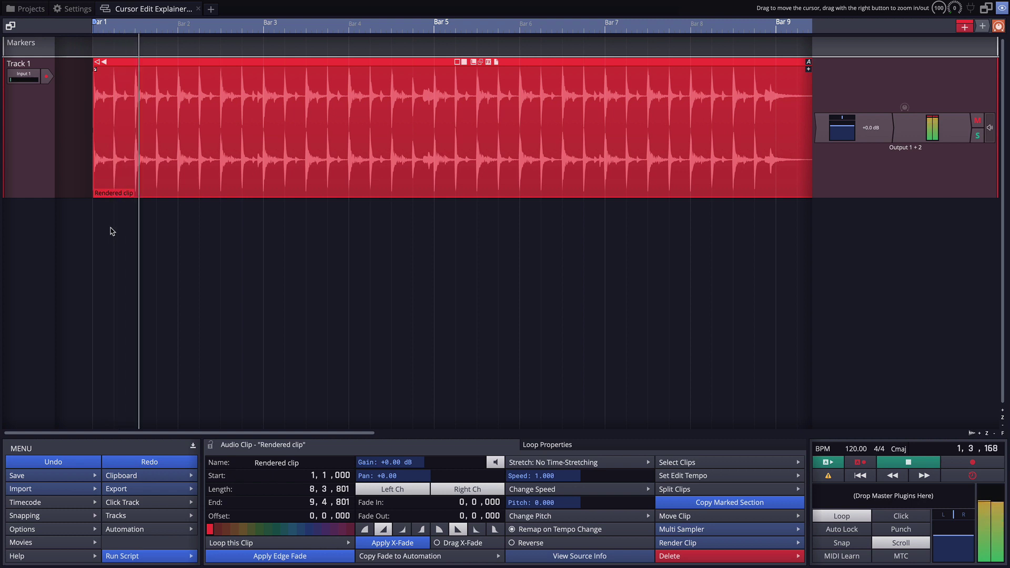
key(space)
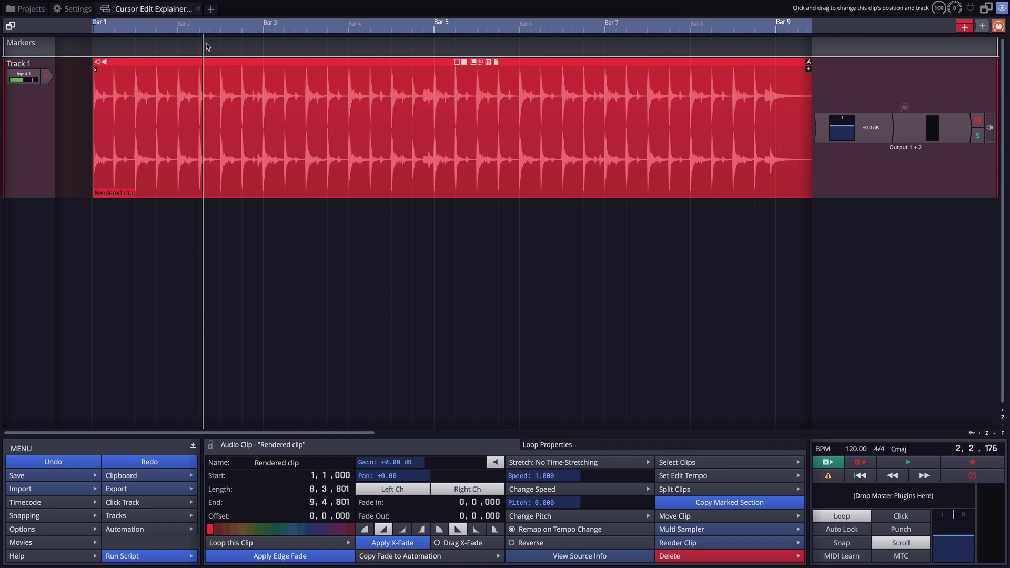
drag(204, 28, 312, 38)
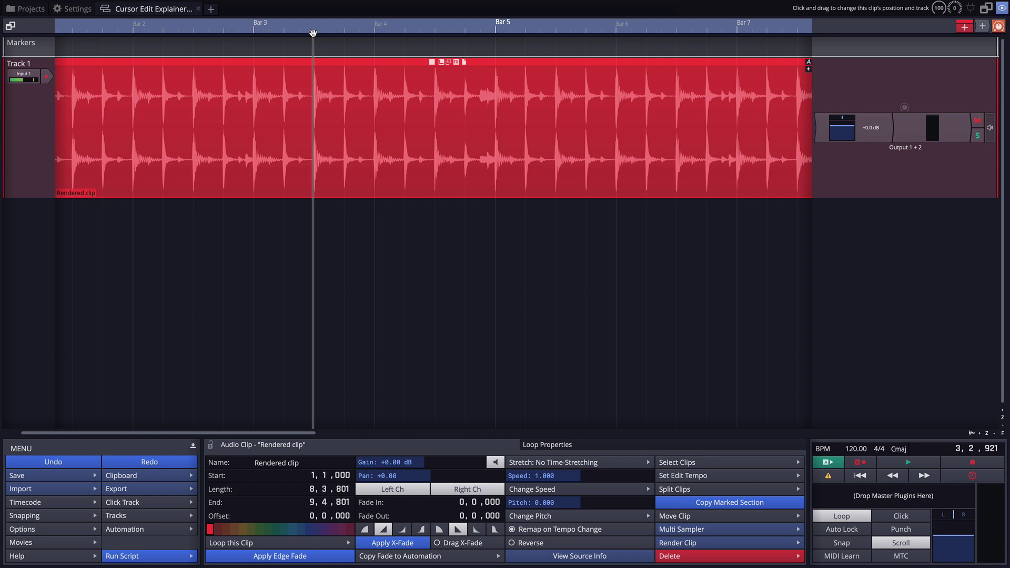
key(s)
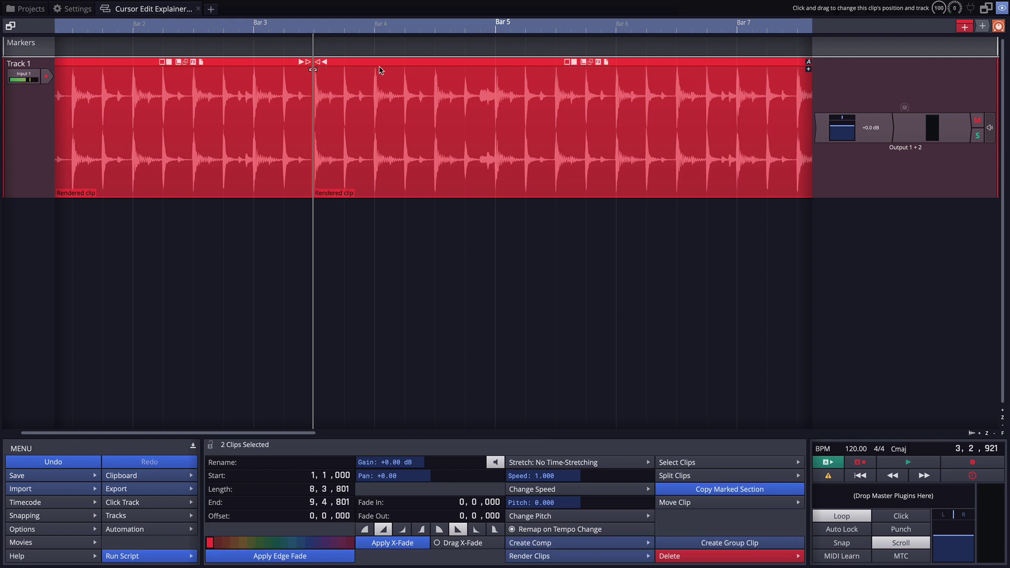
drag(90, 28, 166, 39)
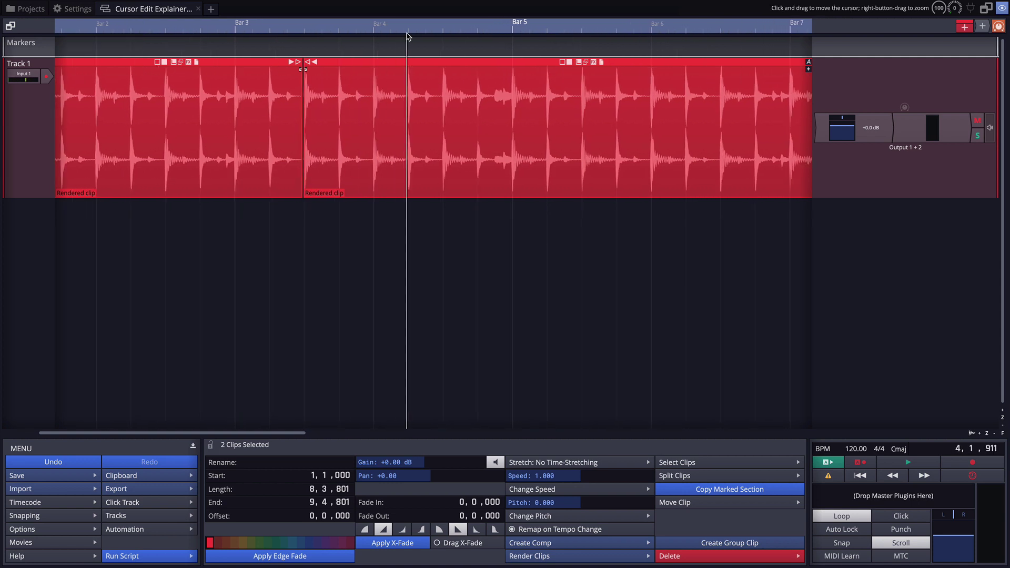
key(s)
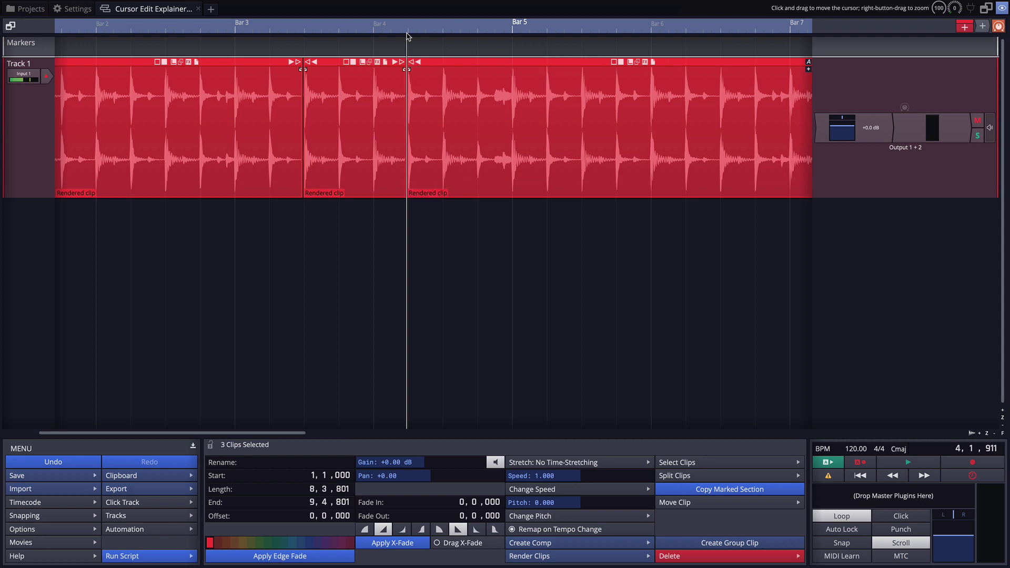
Delete the middle clip piece, play back across the gap, then undo to rejoin the clip.
click(331, 62)
key(Delete)
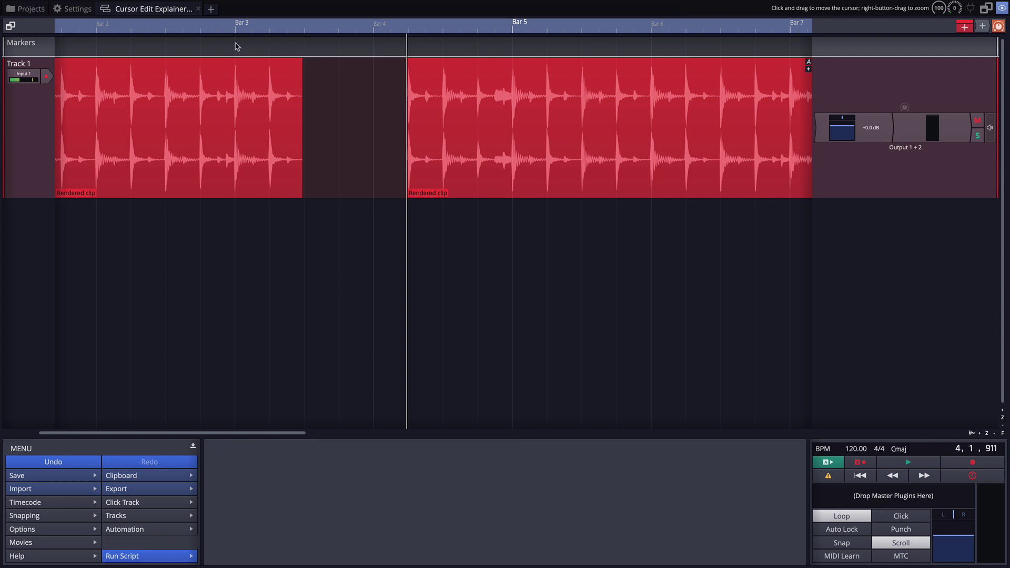
click(228, 46)
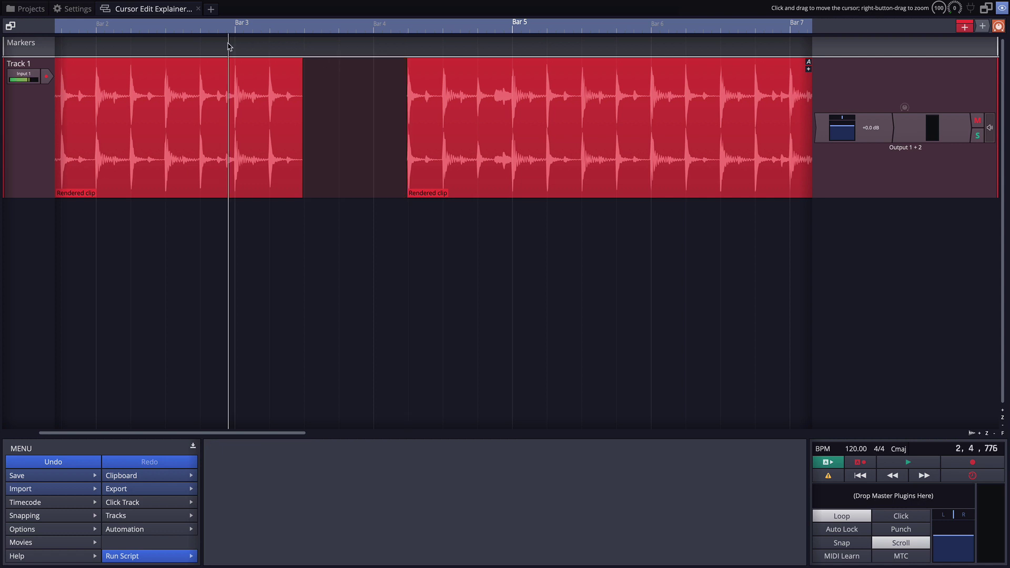
key(space)
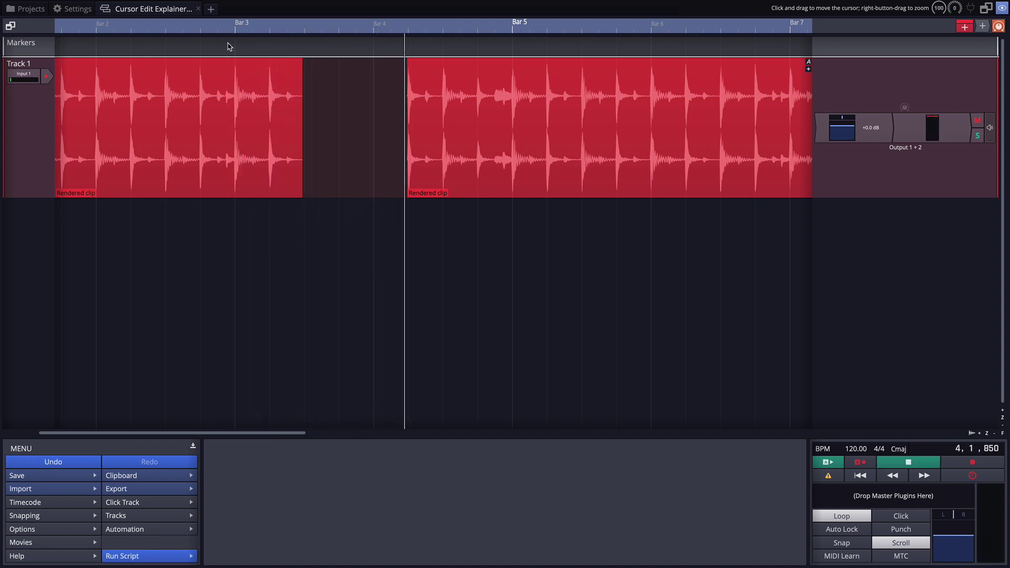
key(space)
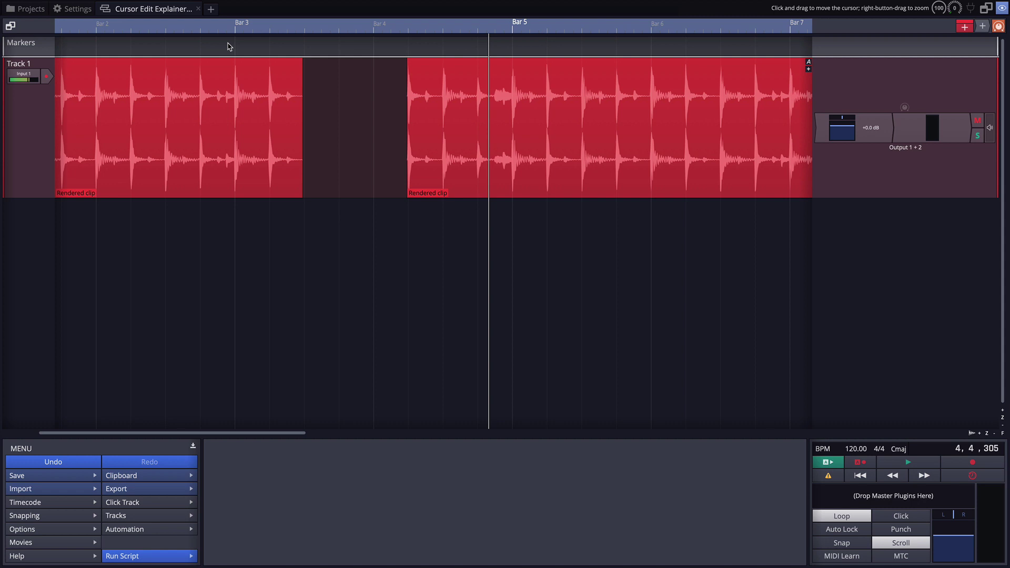
key(ctrl+z)
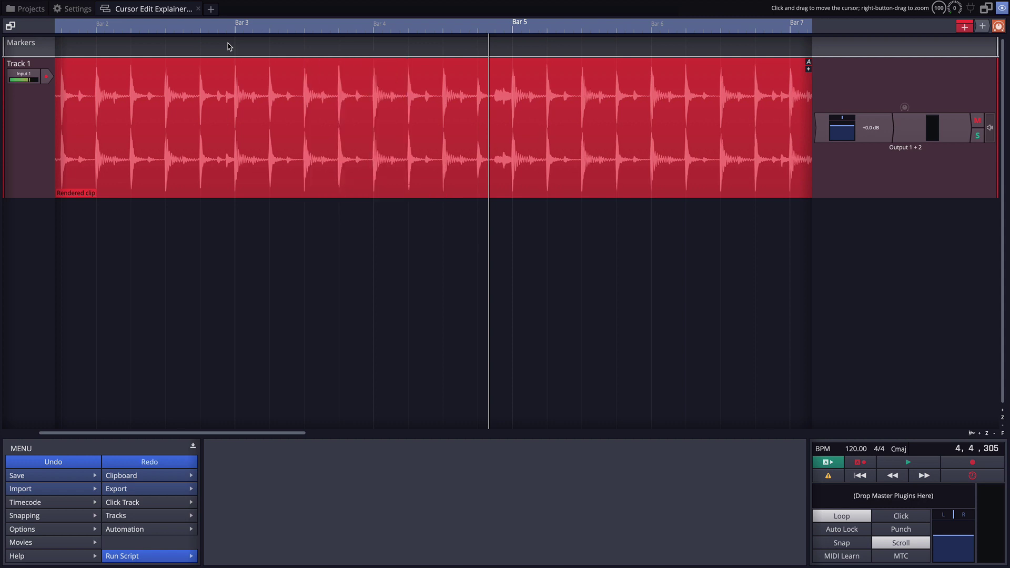
Toggle 'Return cursor to start position when play stops' and put the playhead at bar 2, beat 3.
click(45, 532)
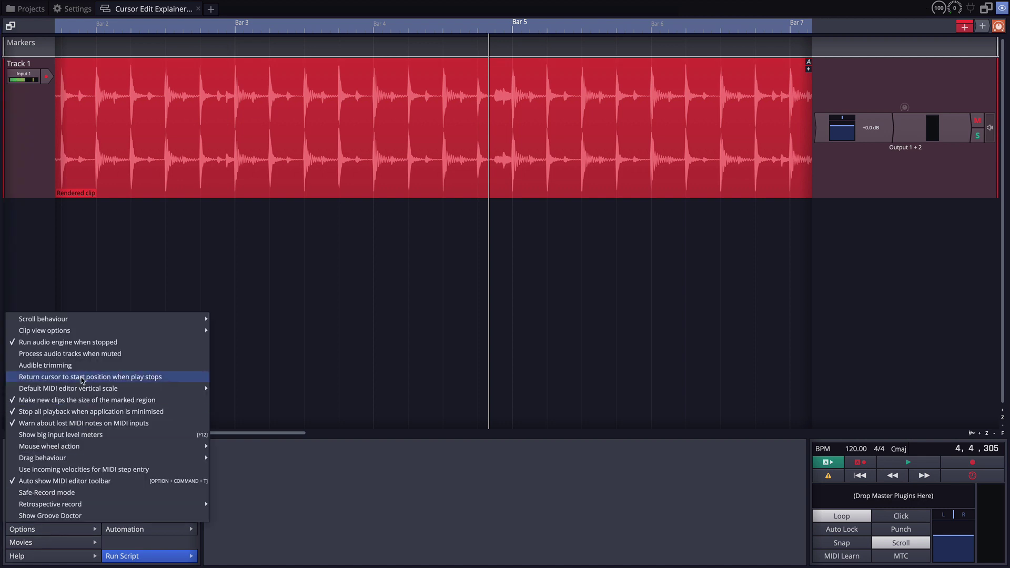
click(83, 377)
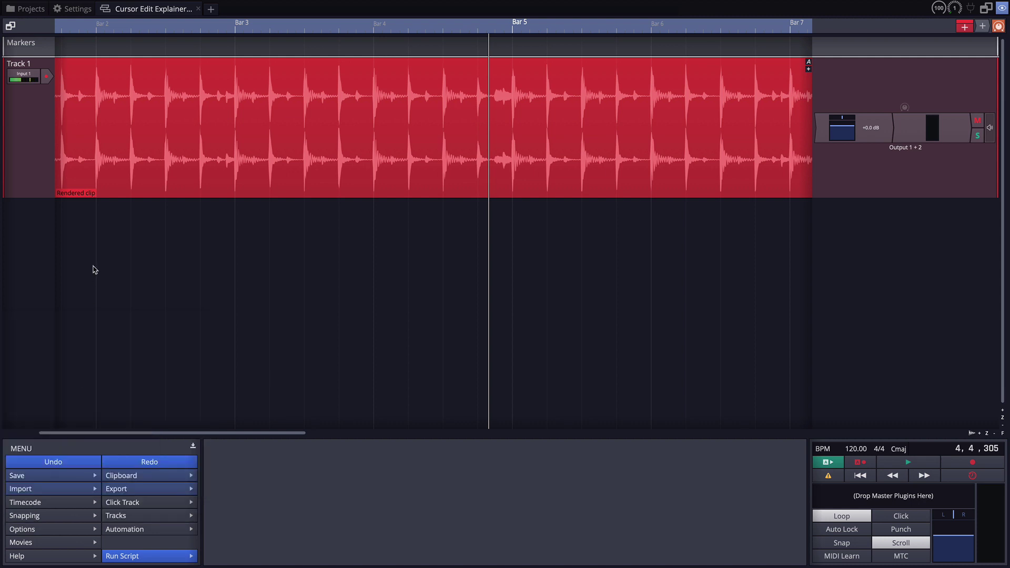
click(178, 48)
mouse_move(248, 124)
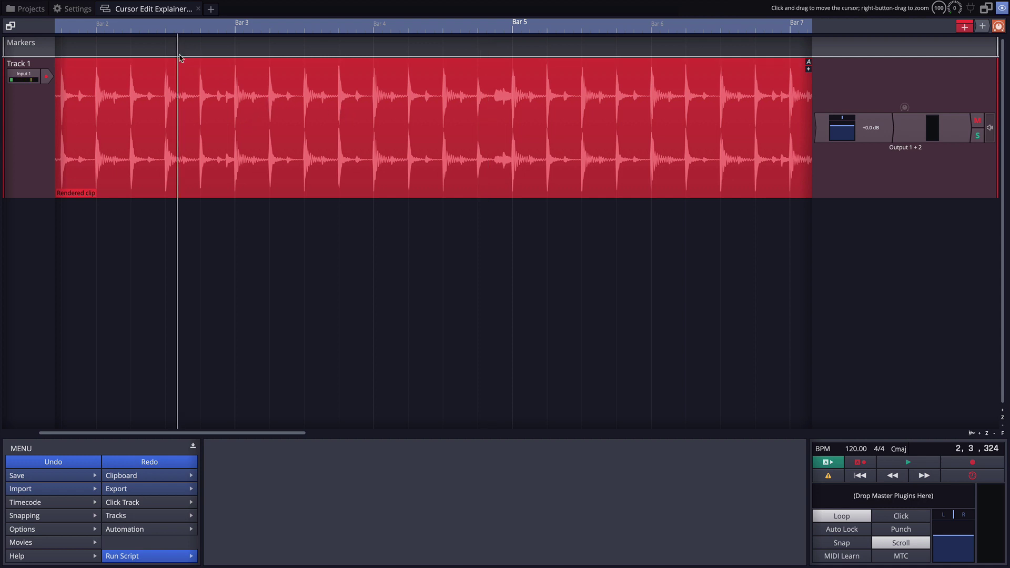
mouse_move(339, 90)
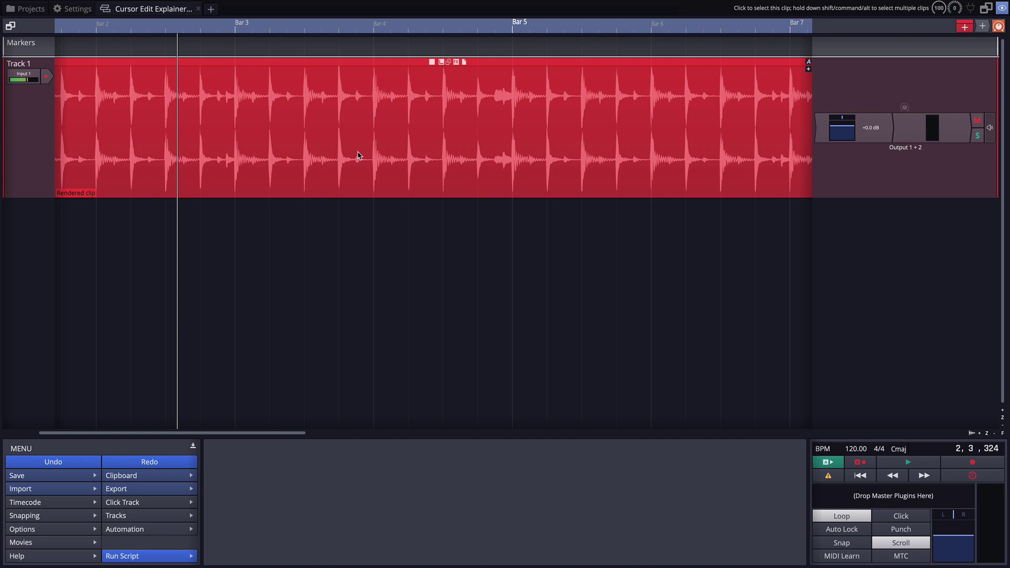
Enable 'Use the edit cursor position for editing operations' in General Behaviour, then go back to the drum edit.
click(75, 12)
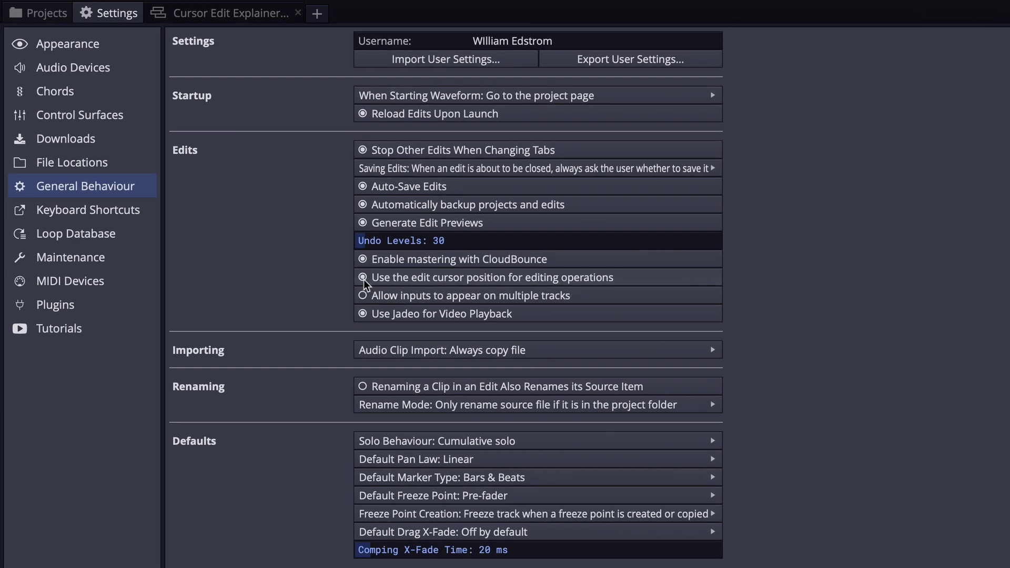
click(233, 15)
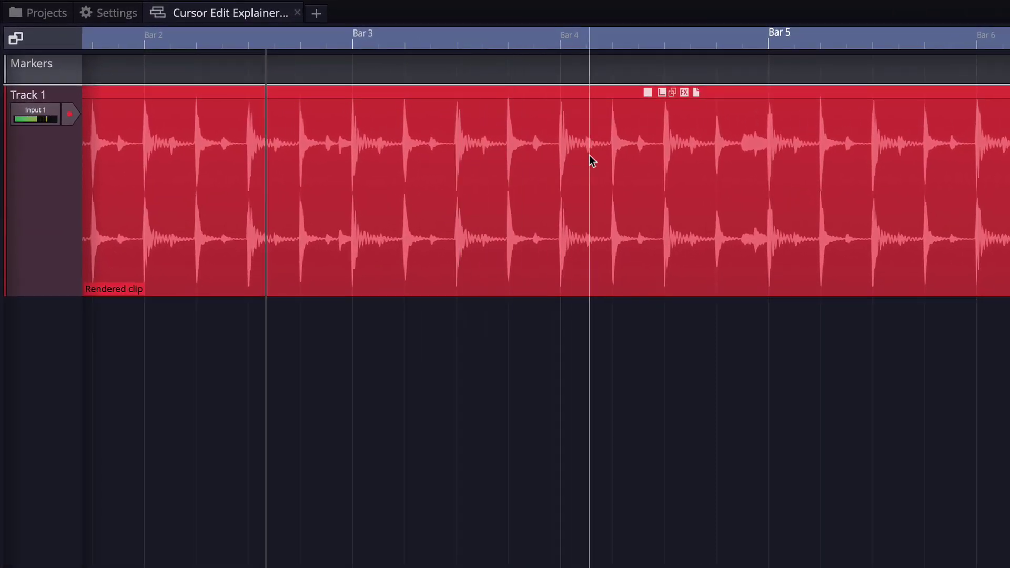
Split the drum clip at 3|4 and just before bar 4, delete that short piece, and stop playback.
click(476, 93)
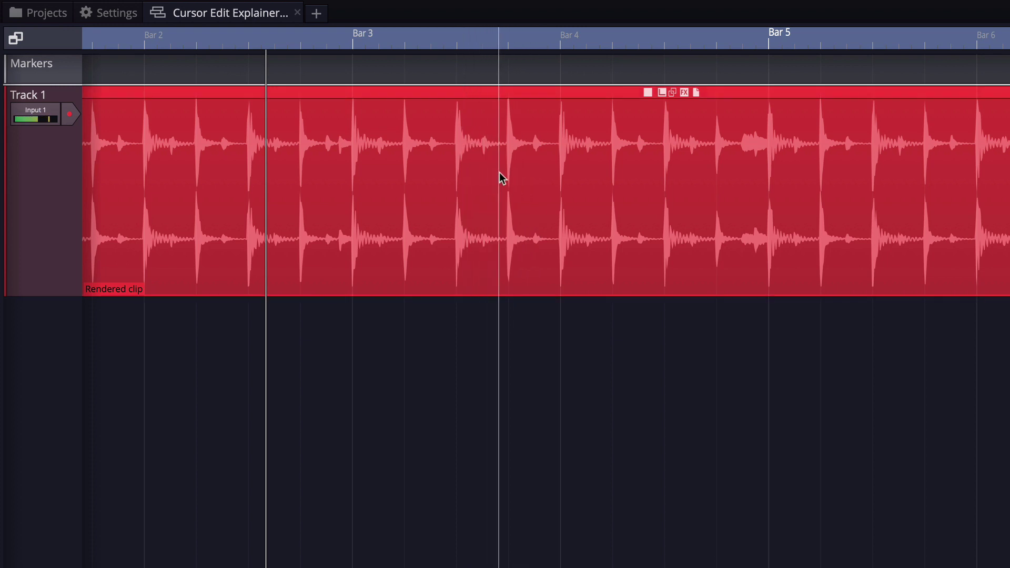
scroll(504, 128, up, 1)
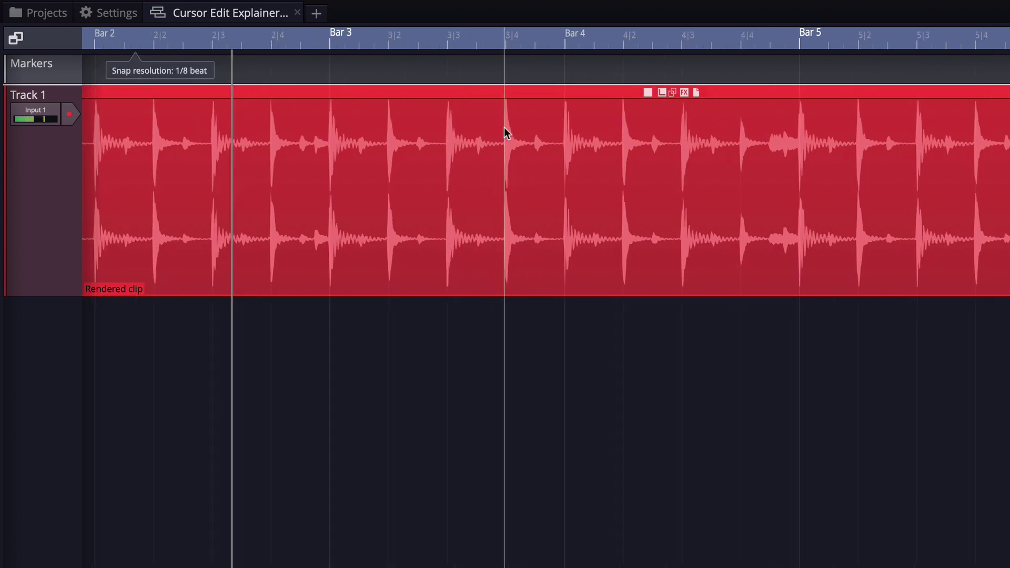
scroll(503, 129, up, 2)
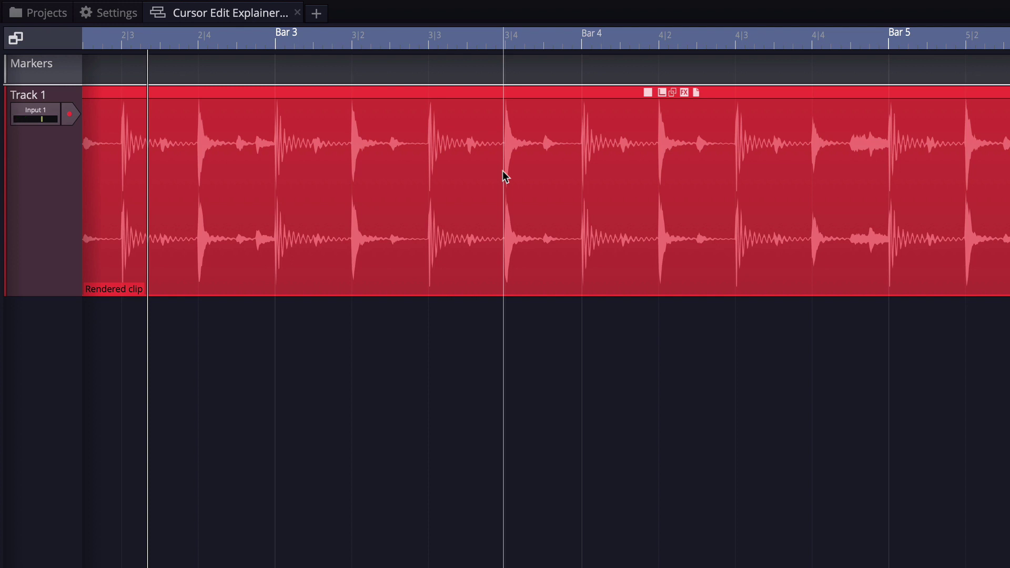
key(s)
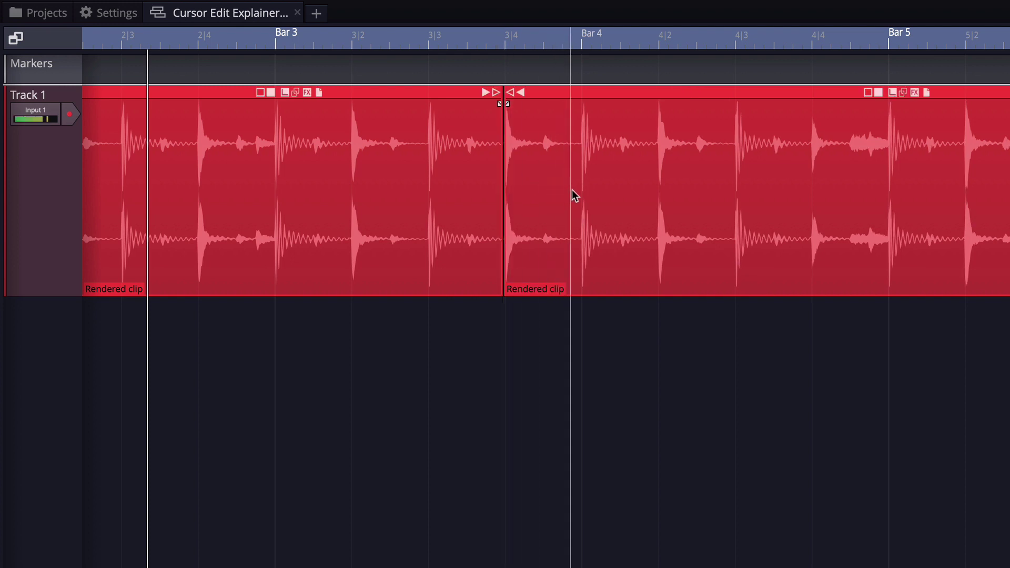
key(s)
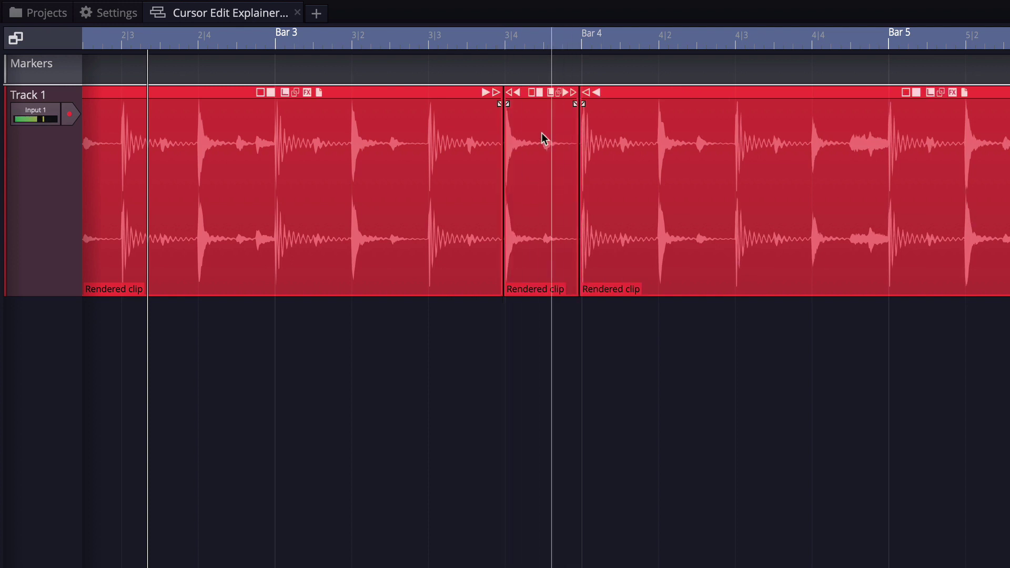
click(522, 95)
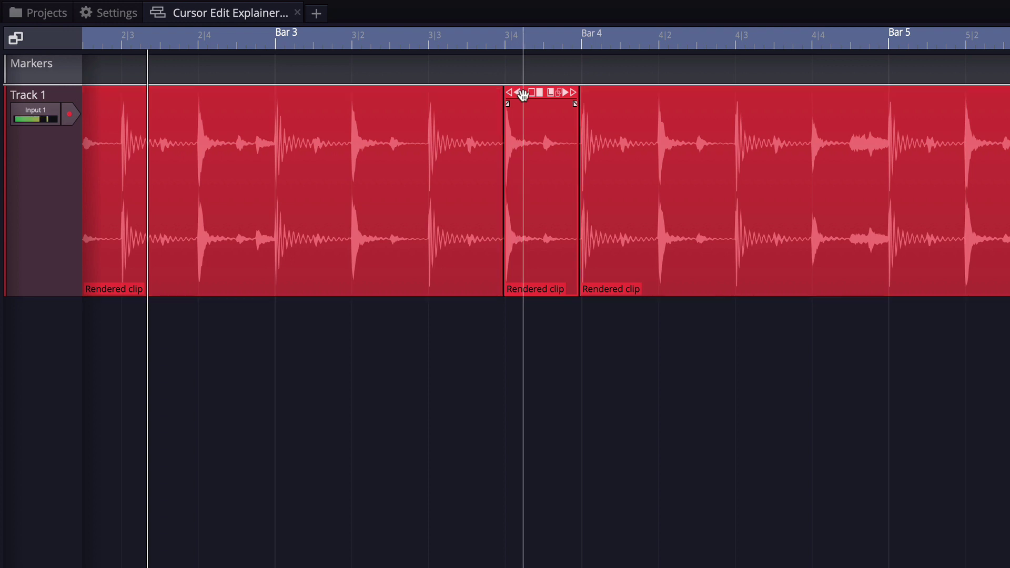
key(Delete)
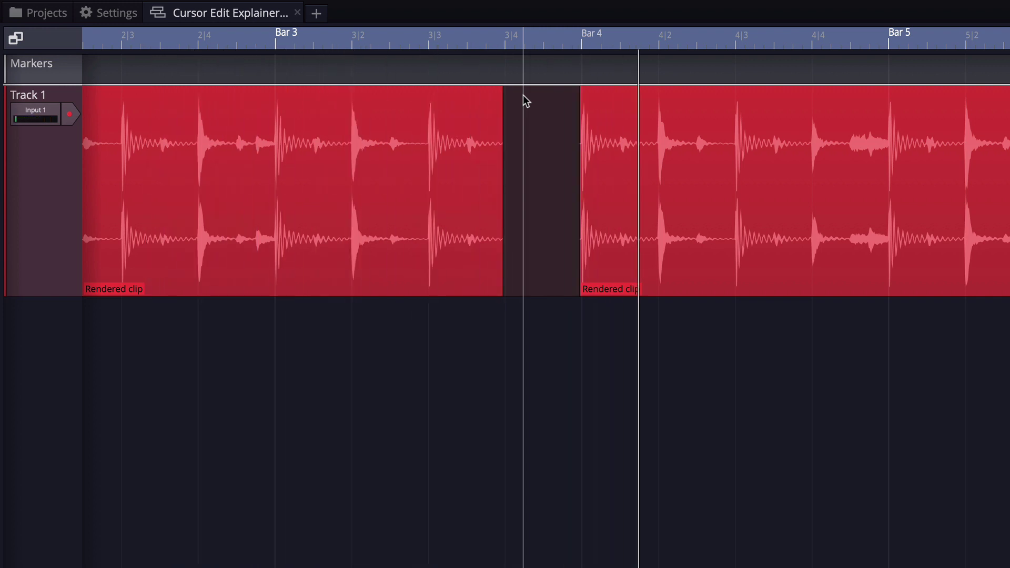
key(space)
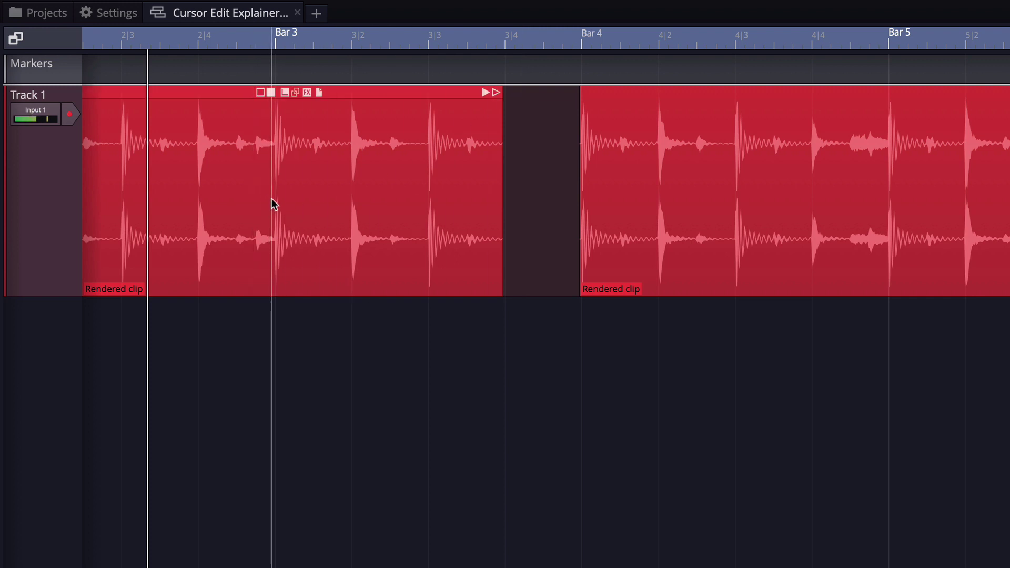
Split the first clip at 3|2 and 3|3 and delete the piece between them.
click(353, 92)
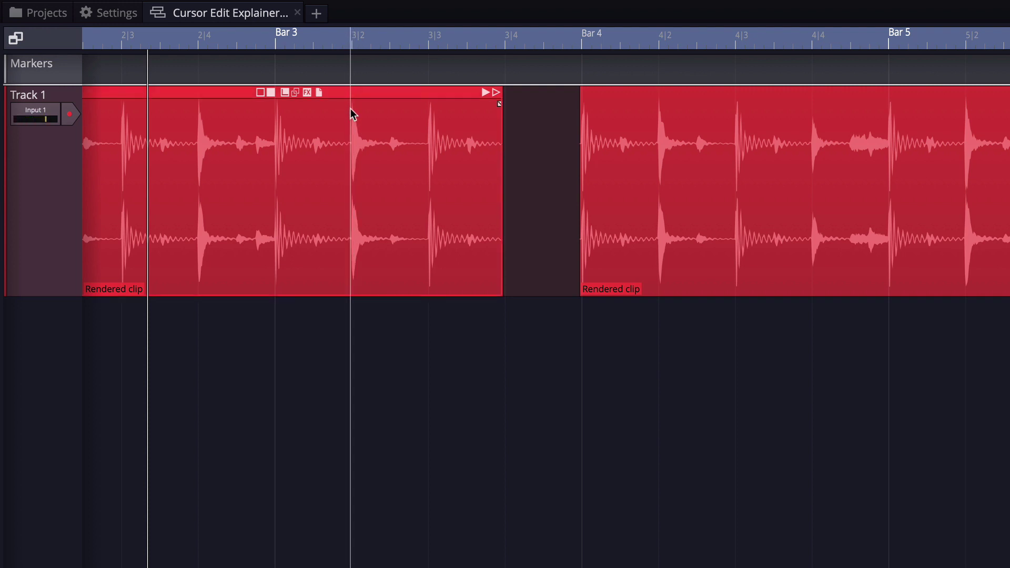
key(s)
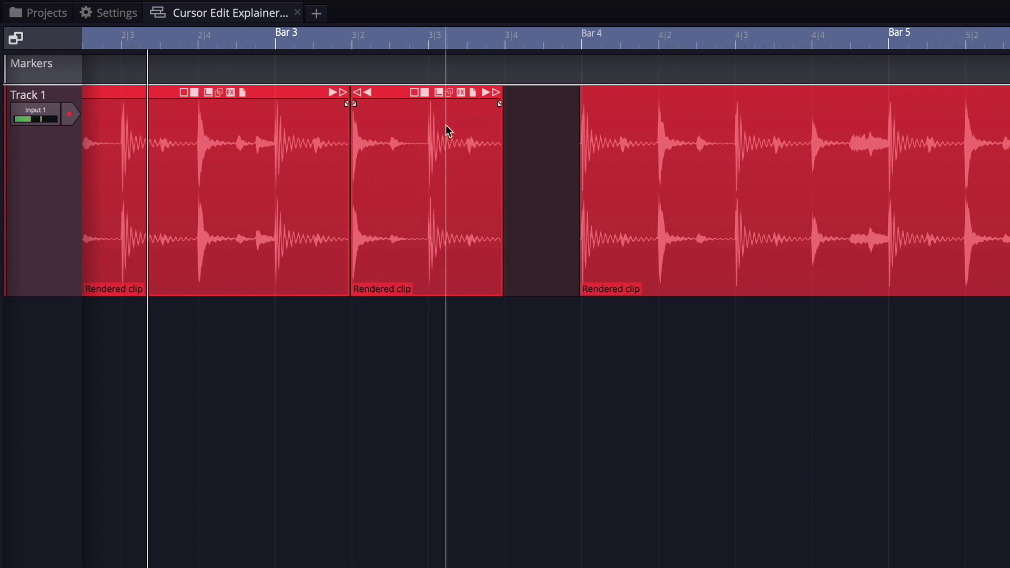
key(s)
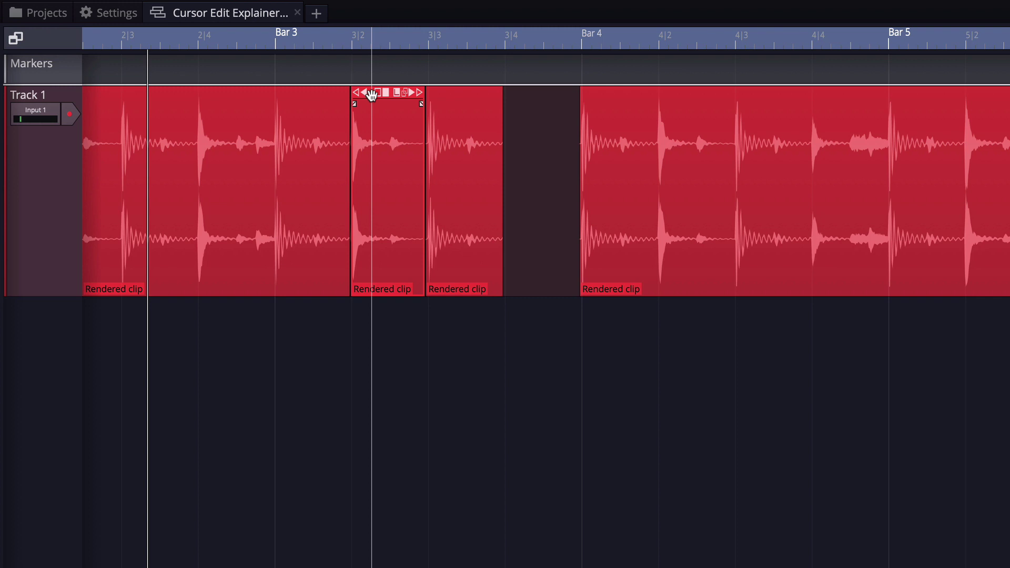
key(Delete)
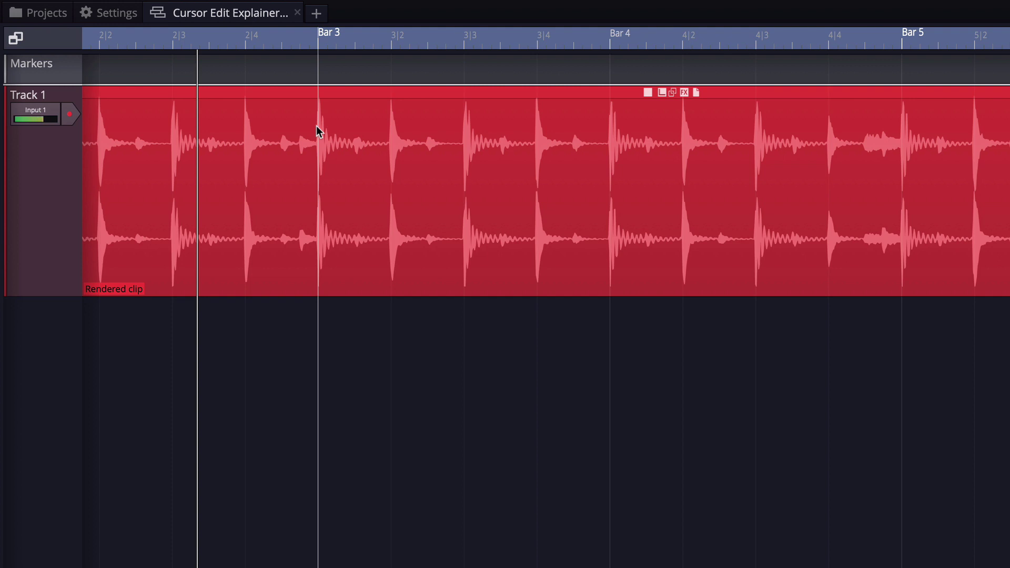
Set the out marker at Bar 3 and the in marker at Bar 2.
key(o)
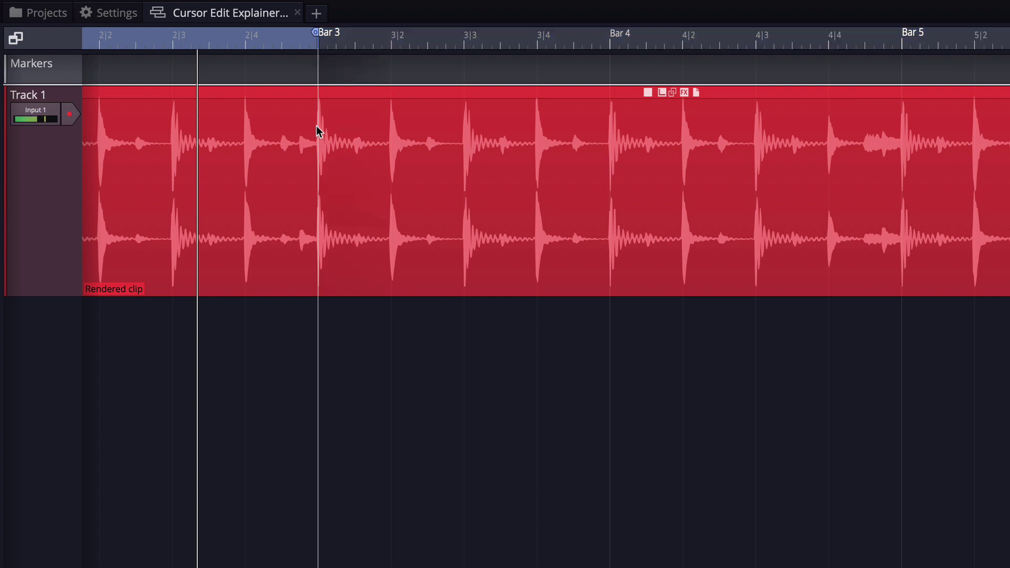
scroll(317, 125, left, 5)
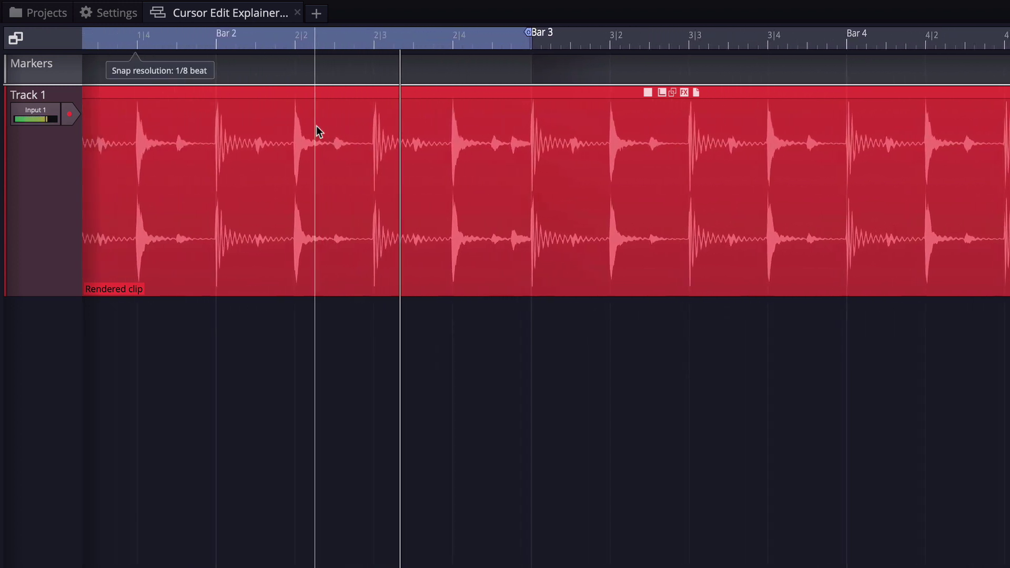
scroll(316, 125, left, 5)
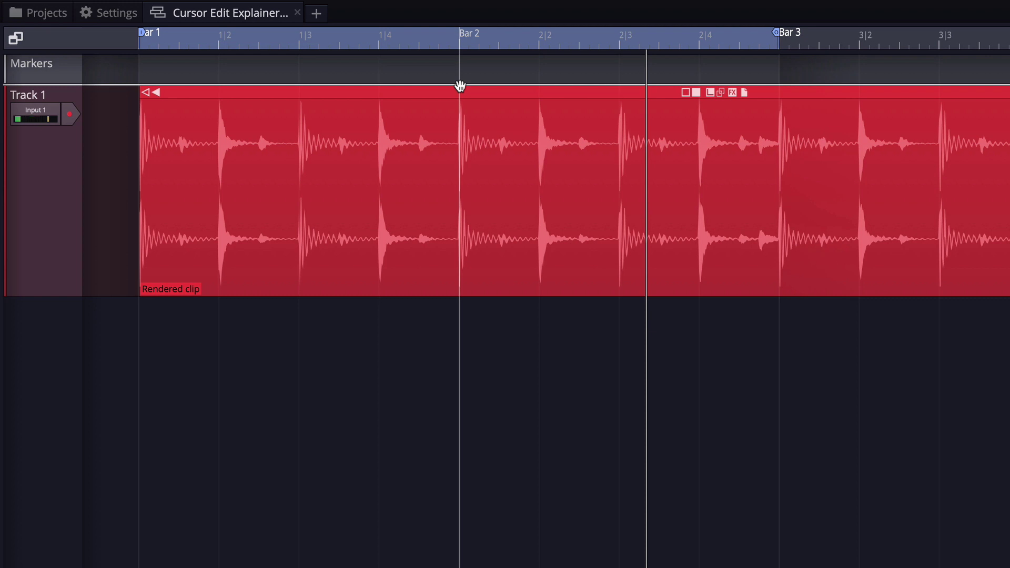
key(i)
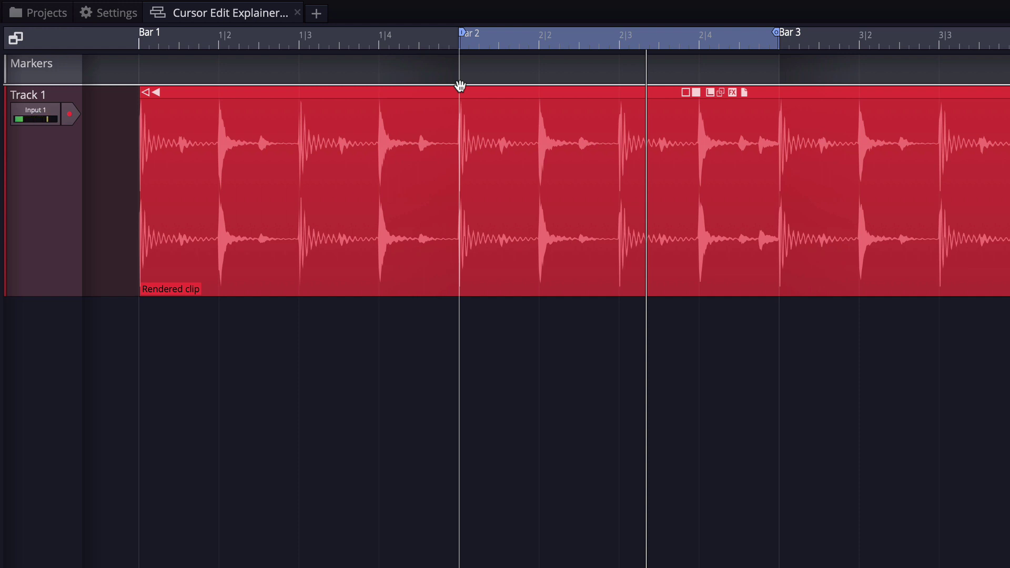
Split the drum clip at 2|2 and 2|3 and delete the piece between them.
scroll(460, 86, up, 4)
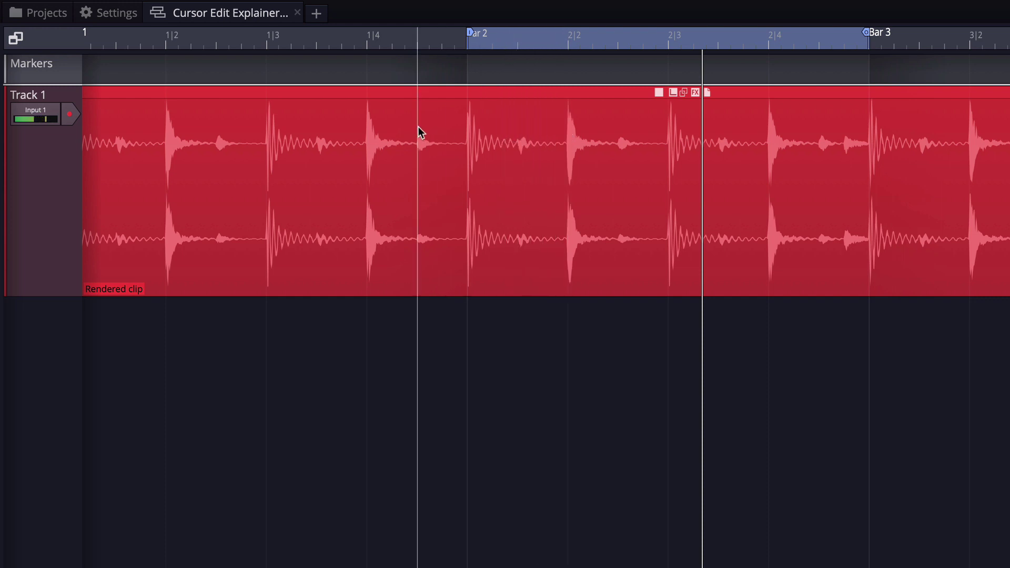
scroll(400, 163, up, 1)
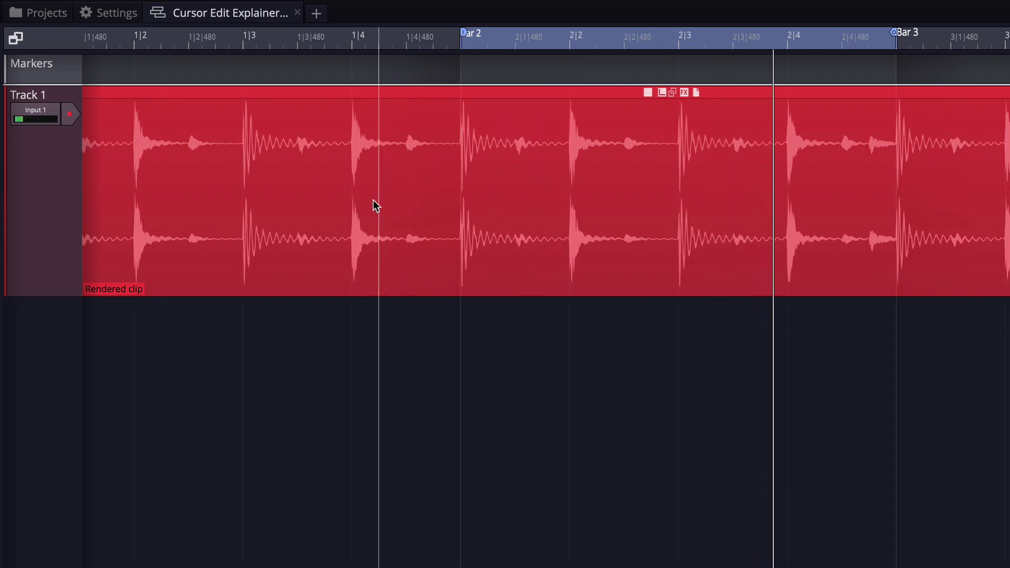
click(572, 207)
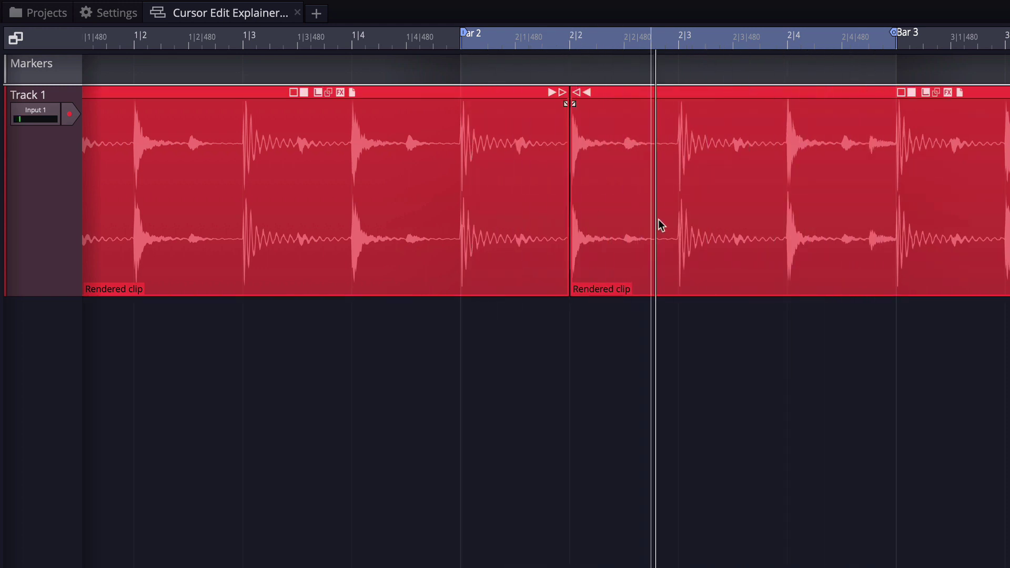
click(678, 226)
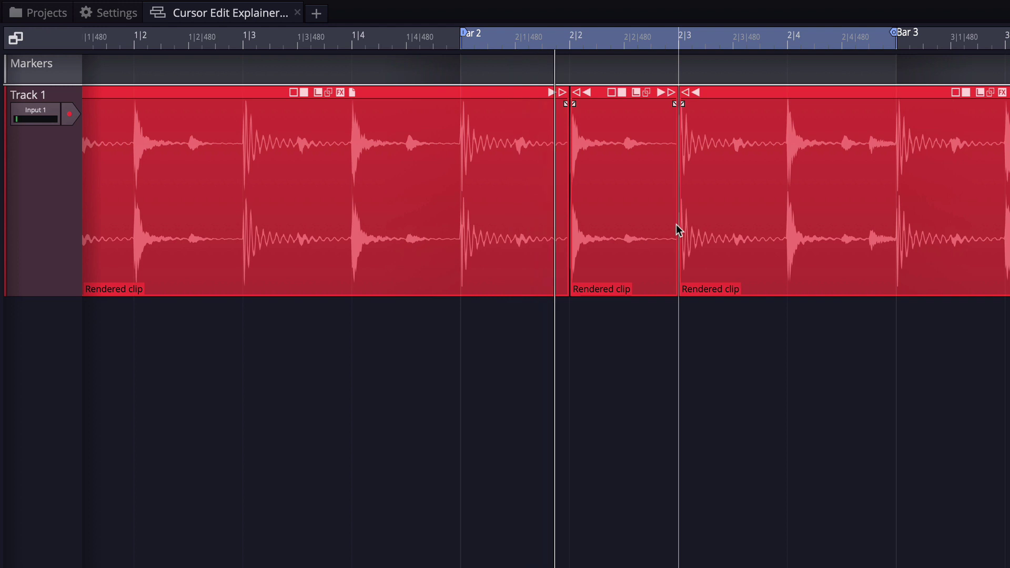
click(632, 240)
key(Delete)
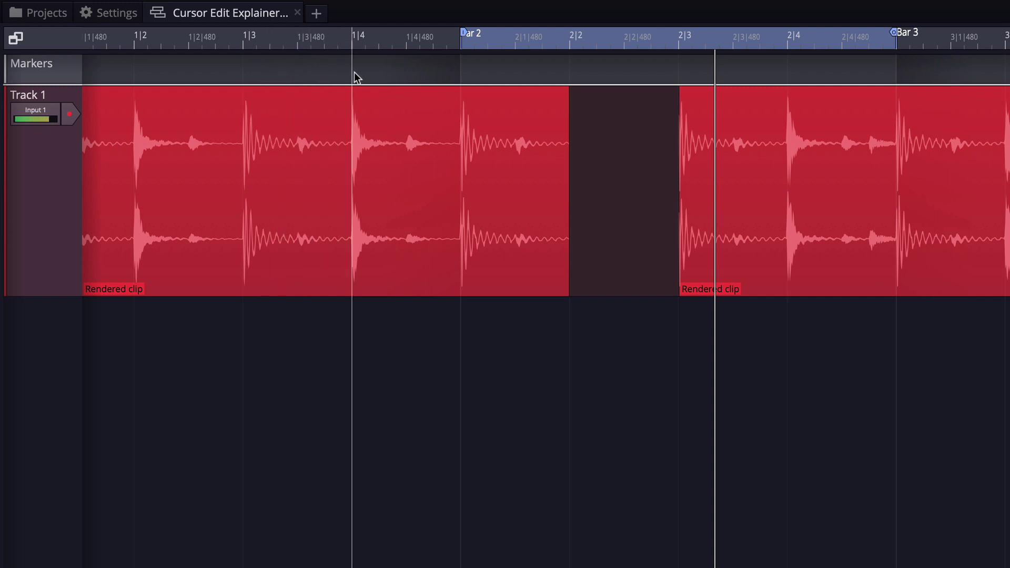
Move the in marker to 1|4 and the out marker to about 3|1|480.
key(i)
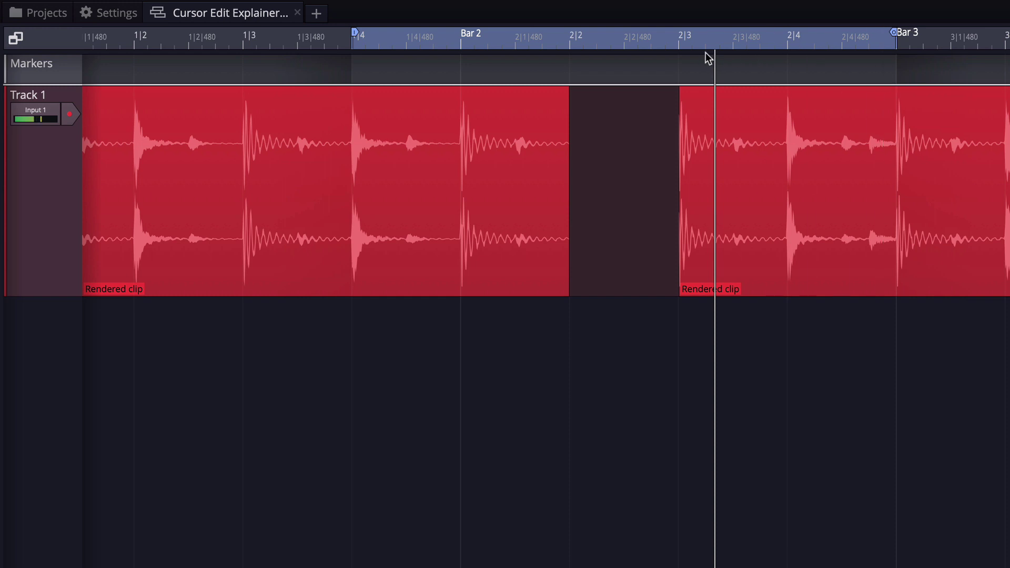
mouse_move(956, 93)
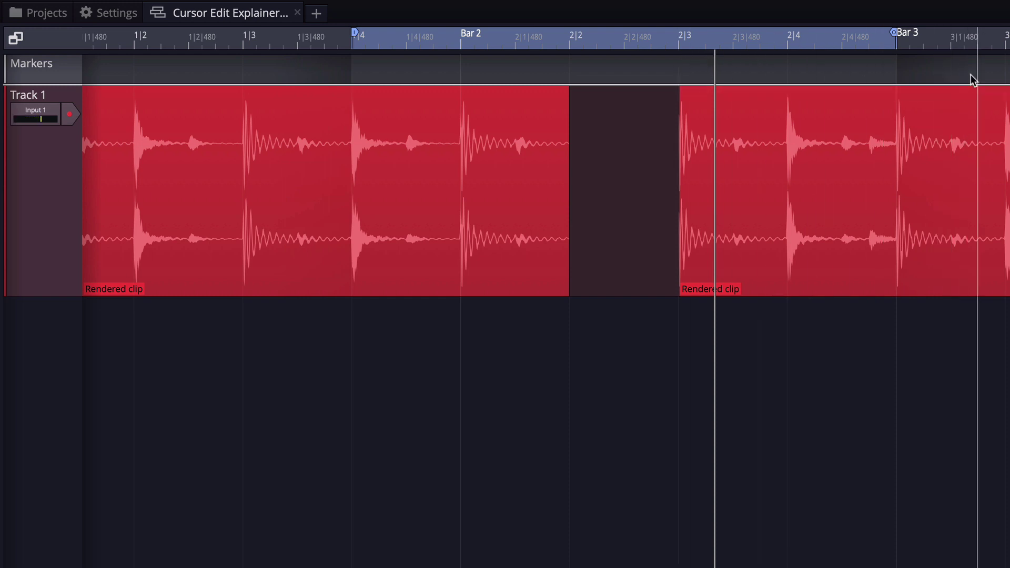
key(o)
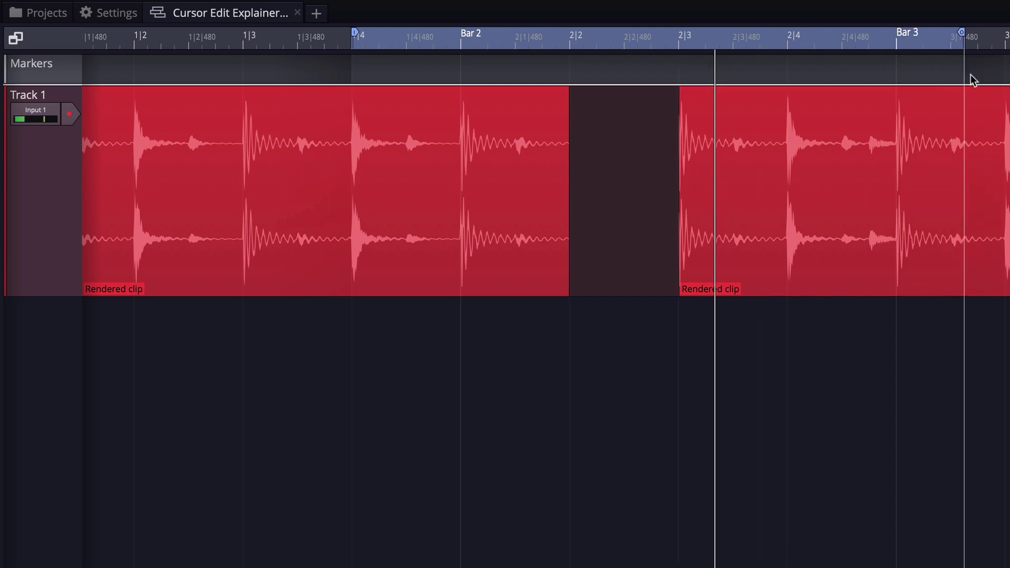
mouse_move(882, 92)
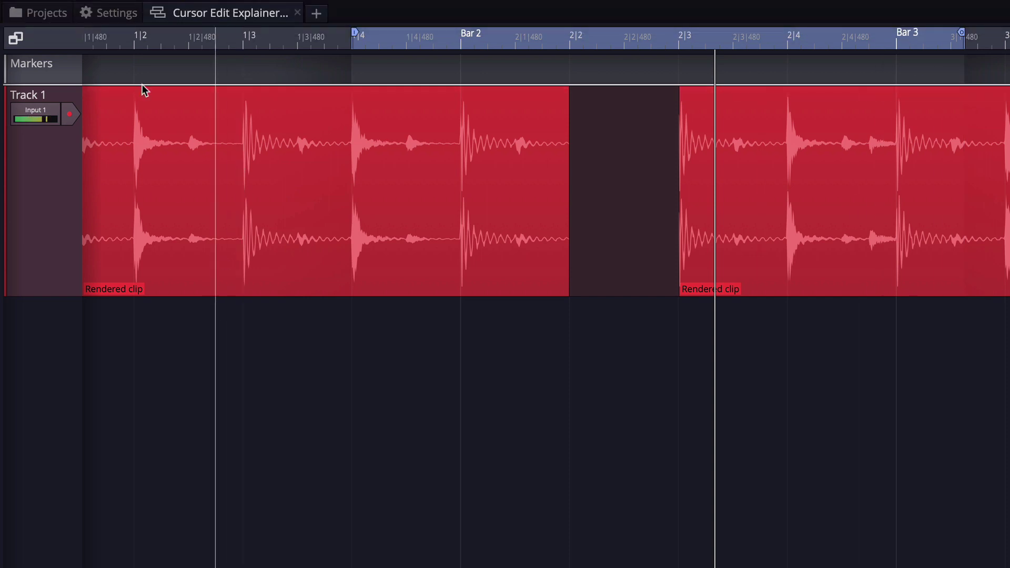
Untick 'Use the edit cursor position for editing operations' in General Behaviour and go back to the drum edit.
click(122, 15)
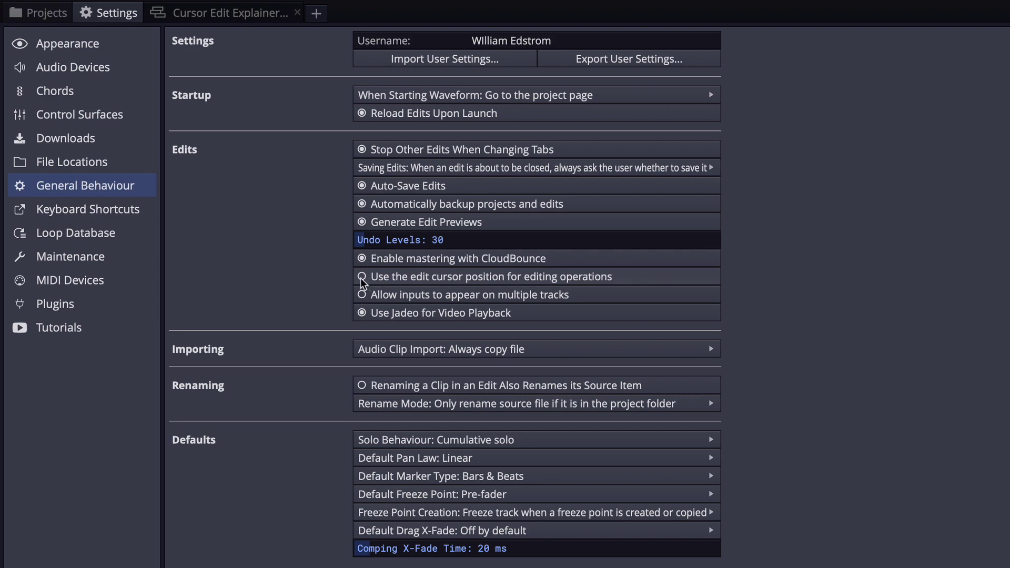
click(273, 16)
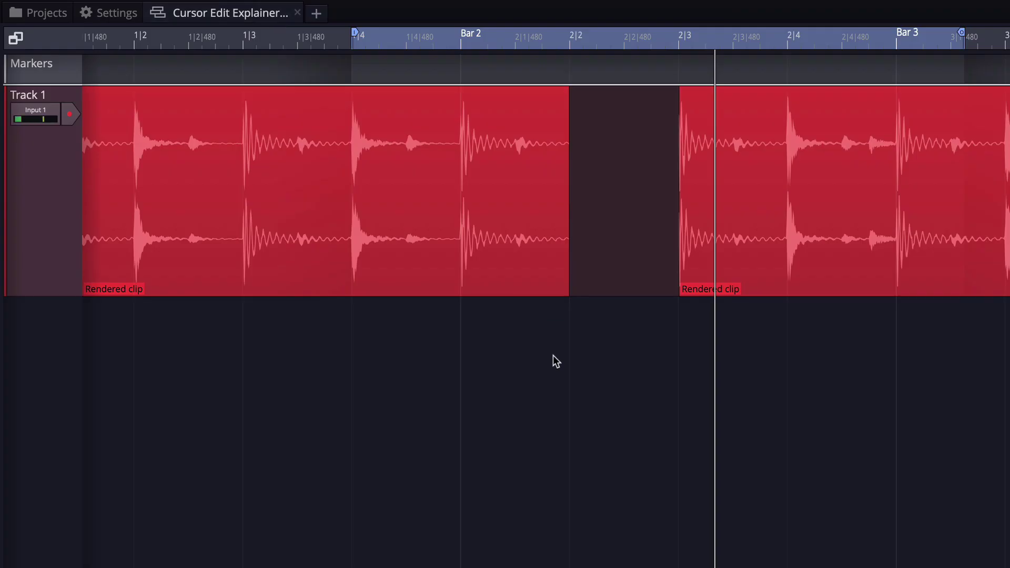